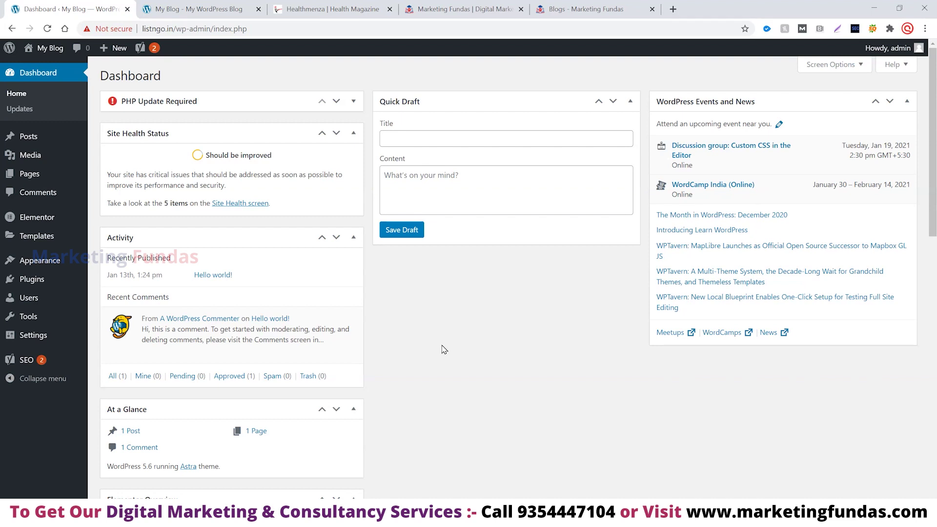
Look over the live blog's front page, comparing it with the admin dashboard
{"action": "left_click", "coordinate": [223, 6]}
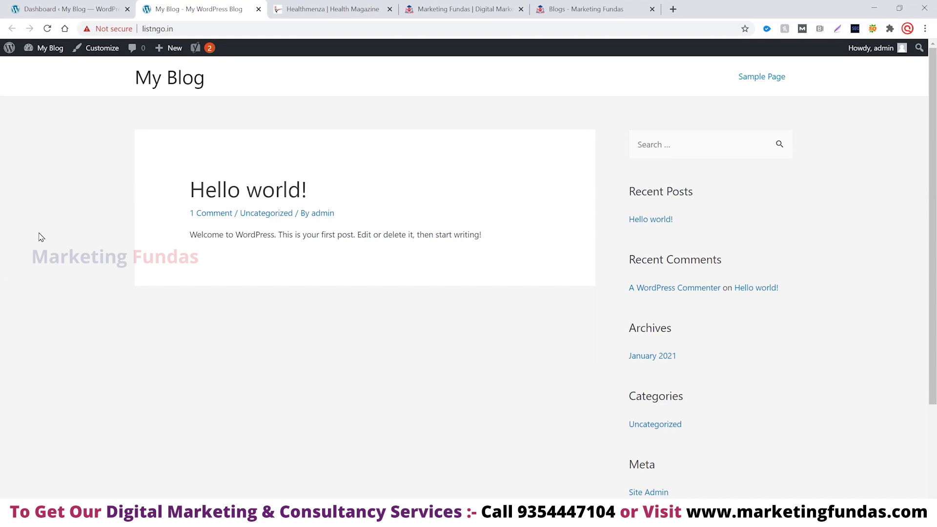
{"action": "scroll", "coordinate": [67, 251], "scroll_direction": "down", "scroll_amount": 3}
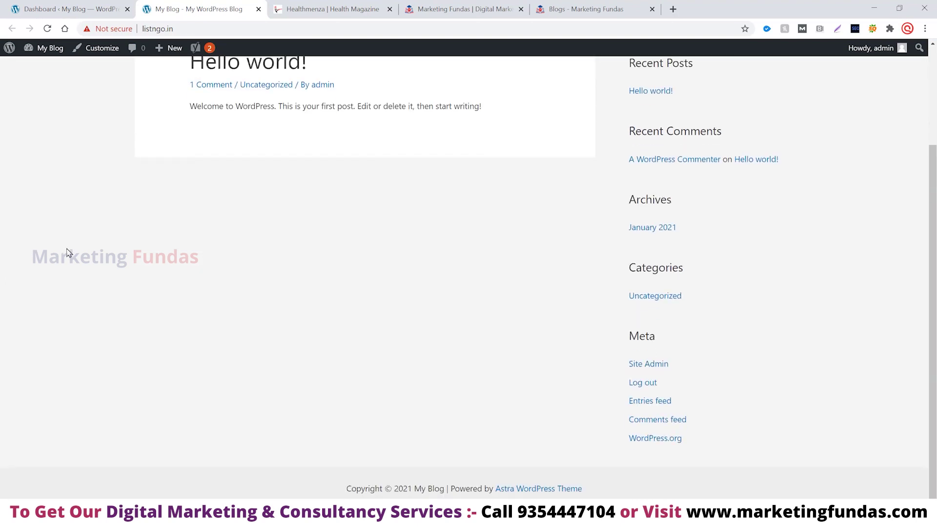
{"action": "scroll", "coordinate": [68, 252], "scroll_direction": "up", "scroll_amount": 3}
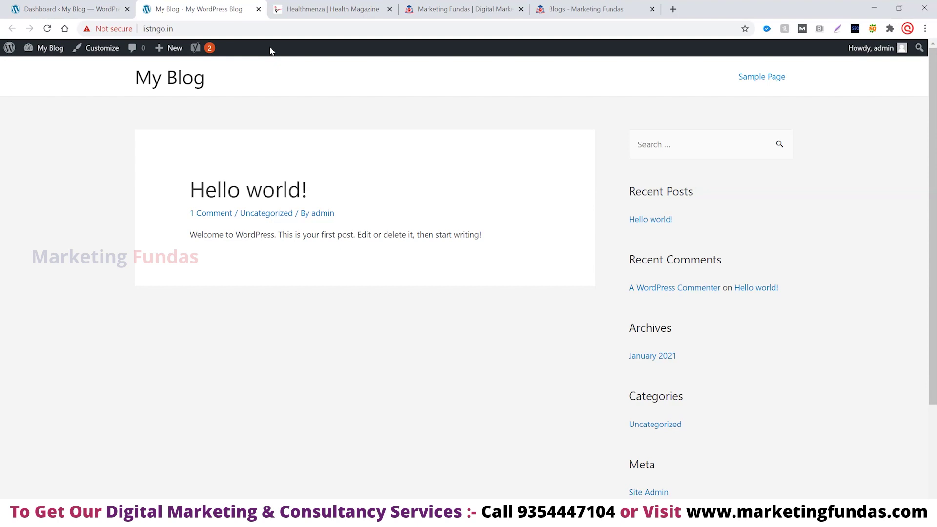
{"action": "left_click", "coordinate": [84, 11]}
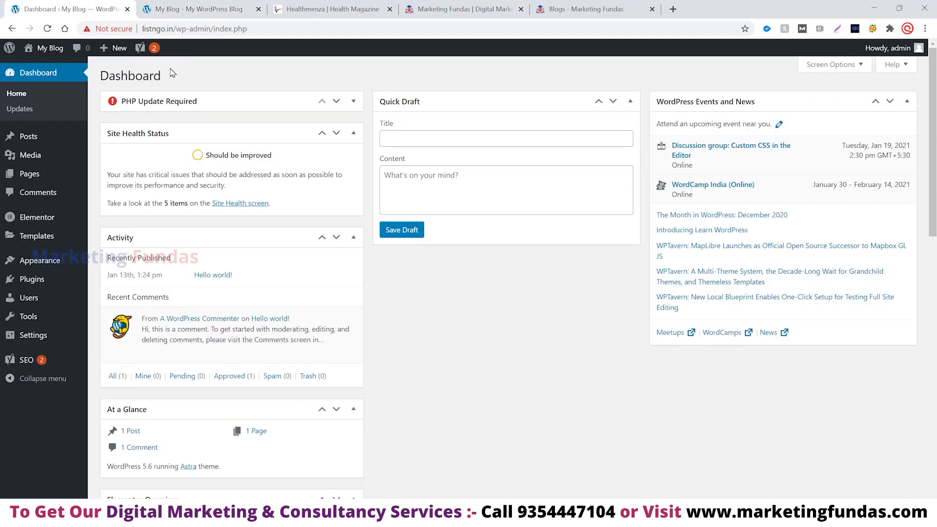
{"action": "left_click", "coordinate": [219, 7]}
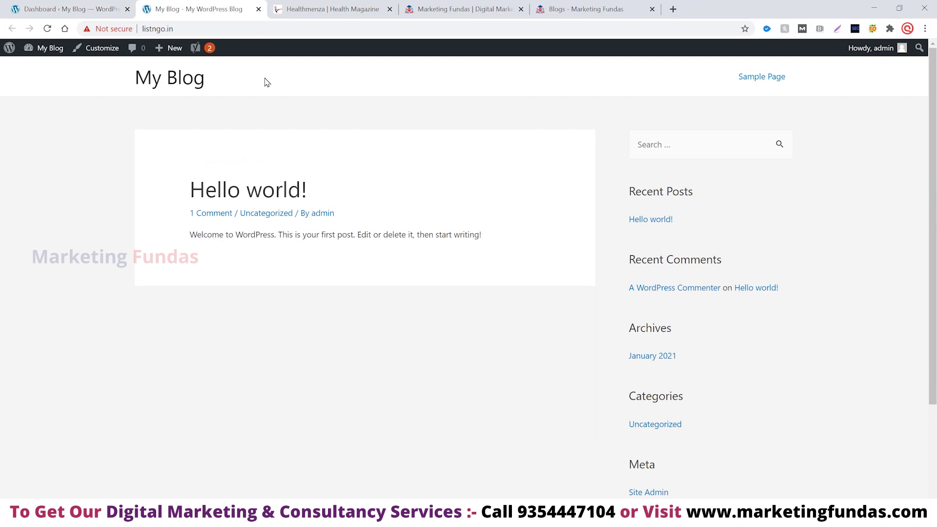
{"action": "left_click", "coordinate": [76, 10]}
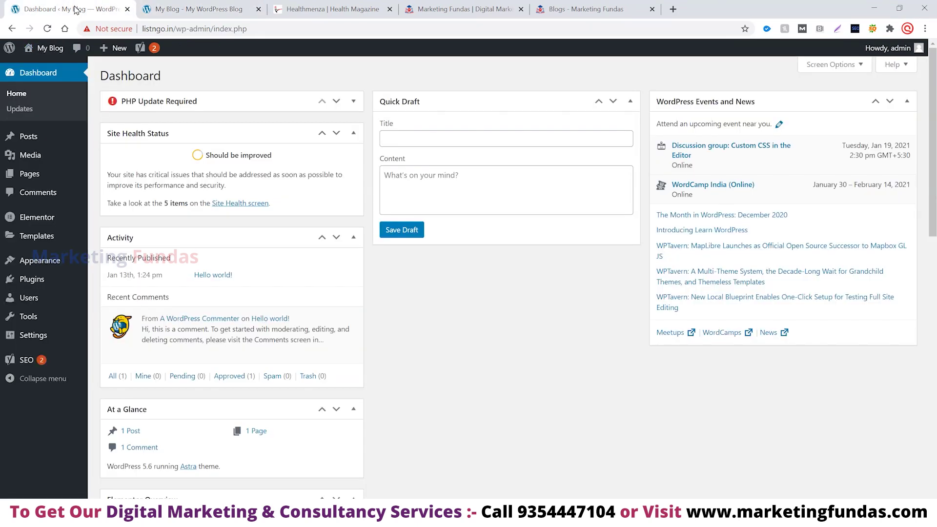
Open the theme customizer's logo settings from the dashboard and set the site title to "MF BLOGS"
{"action": "mouse_move", "coordinate": [53, 267]}
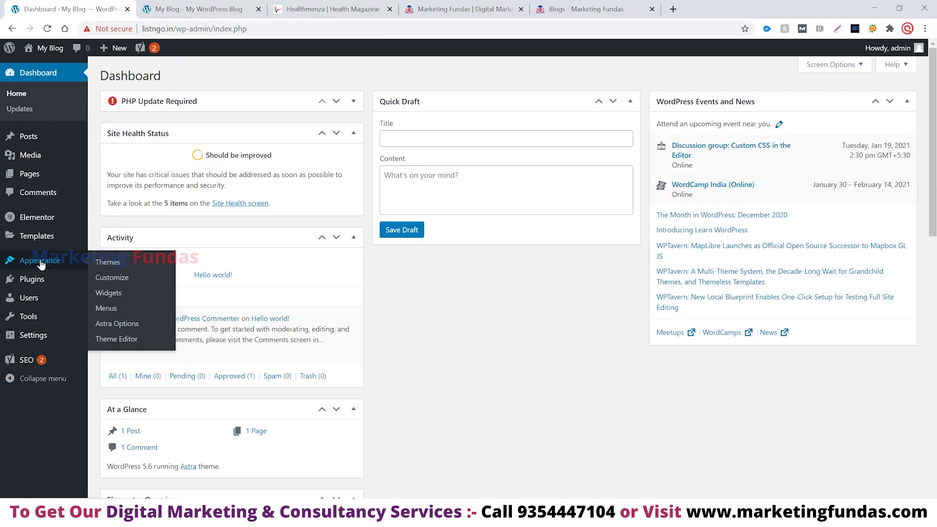
{"action": "left_click", "coordinate": [113, 282]}
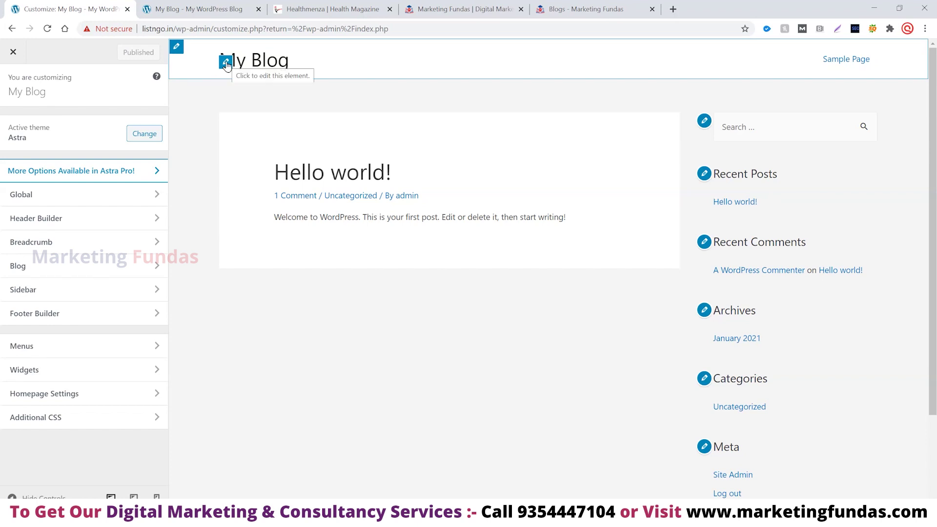
{"action": "left_click", "coordinate": [226, 65]}
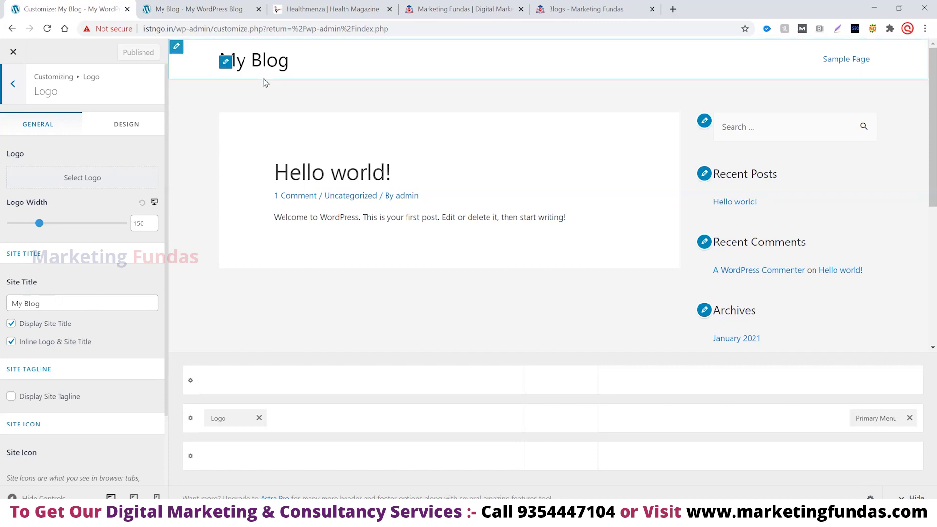
{"action": "triple_click", "coordinate": [62, 305]}
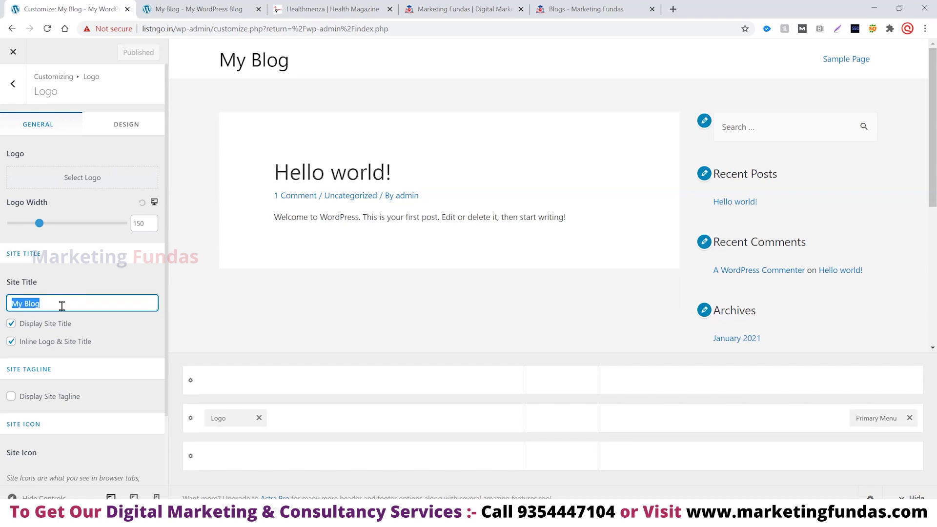
{"action": "type", "text": "MF BLOGS"}
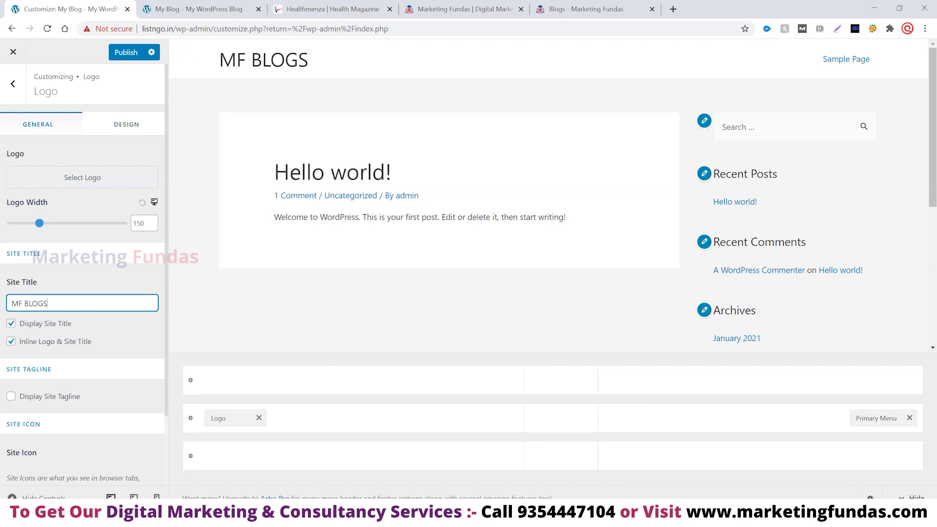
Start a new file upload for the site logo and browse the computer's Desktop folder for the image
{"action": "left_click", "coordinate": [85, 182]}
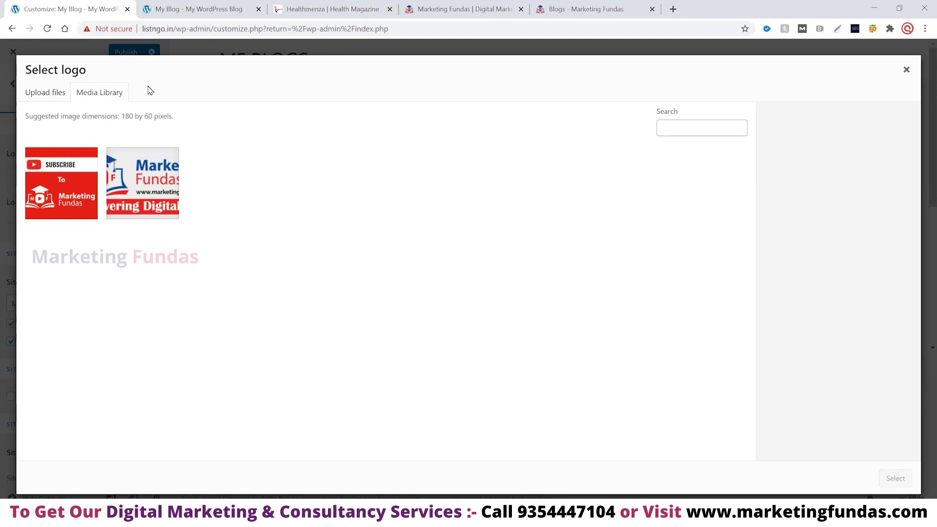
{"action": "left_click", "coordinate": [46, 94]}
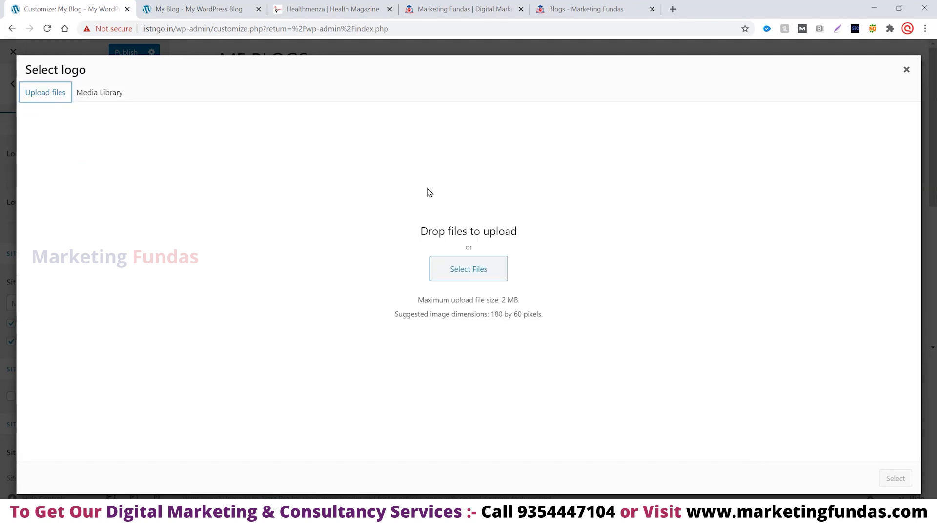
{"action": "left_click", "coordinate": [478, 275]}
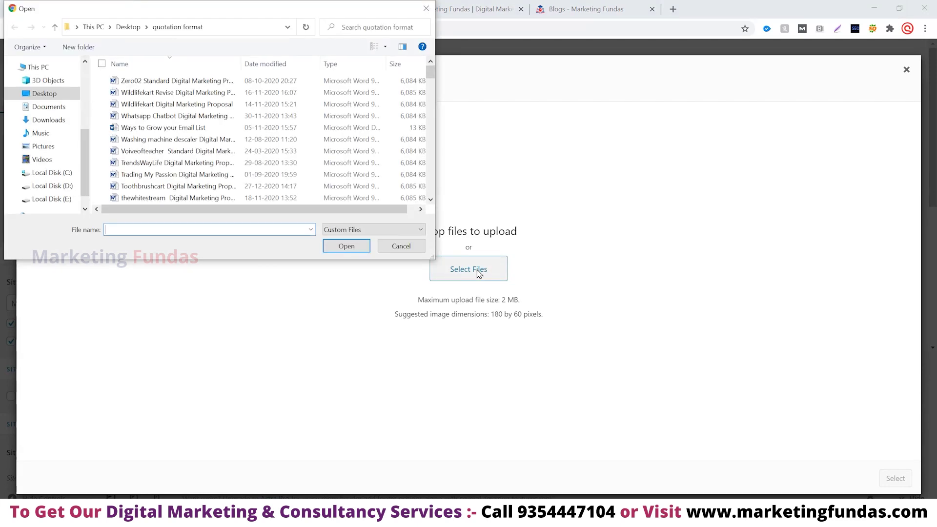
{"action": "left_click", "coordinate": [55, 96]}
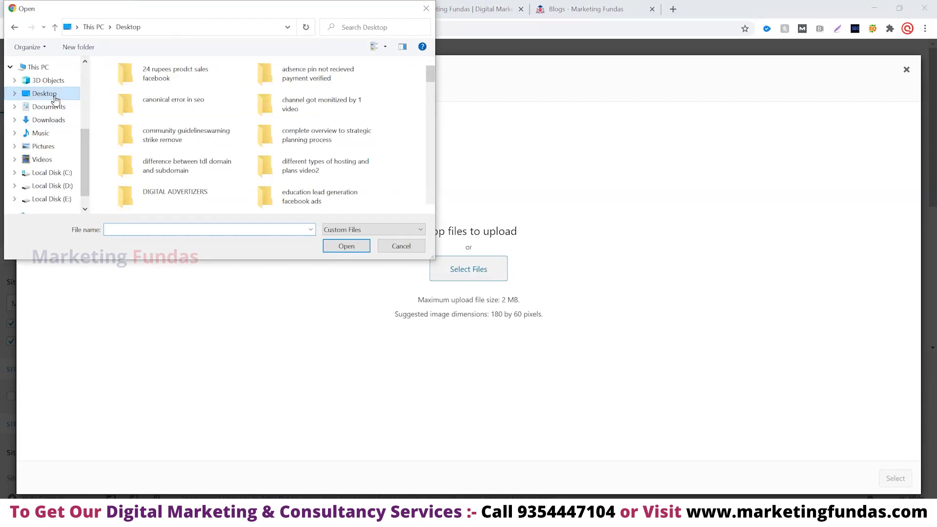
{"action": "scroll", "coordinate": [287, 115], "scroll_direction": "down", "scroll_amount": 12}
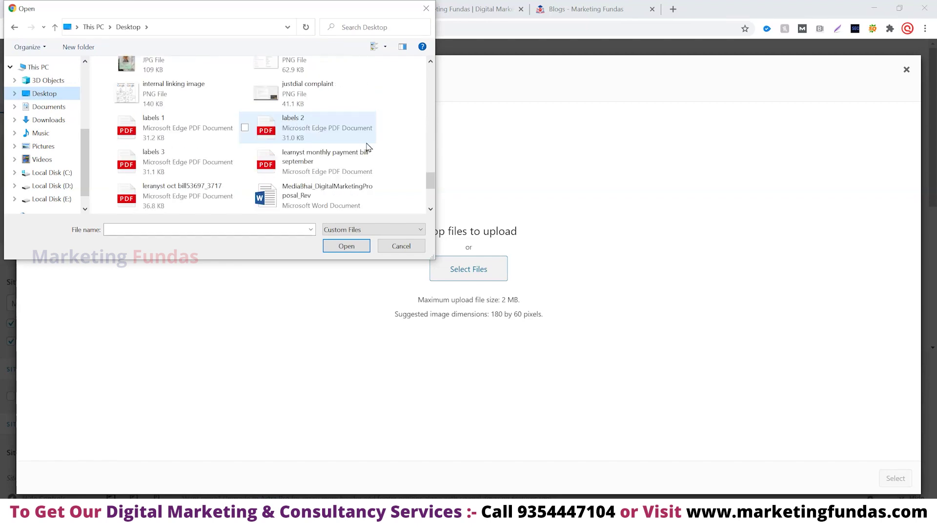
{"action": "scroll", "coordinate": [369, 148], "scroll_direction": "up", "scroll_amount": 3}
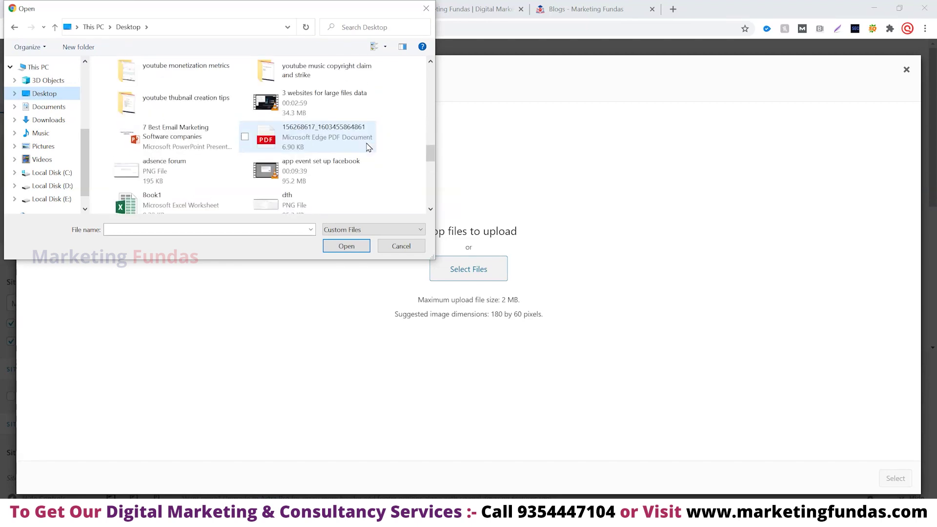
{"action": "scroll", "coordinate": [369, 147], "scroll_direction": "up", "scroll_amount": 3}
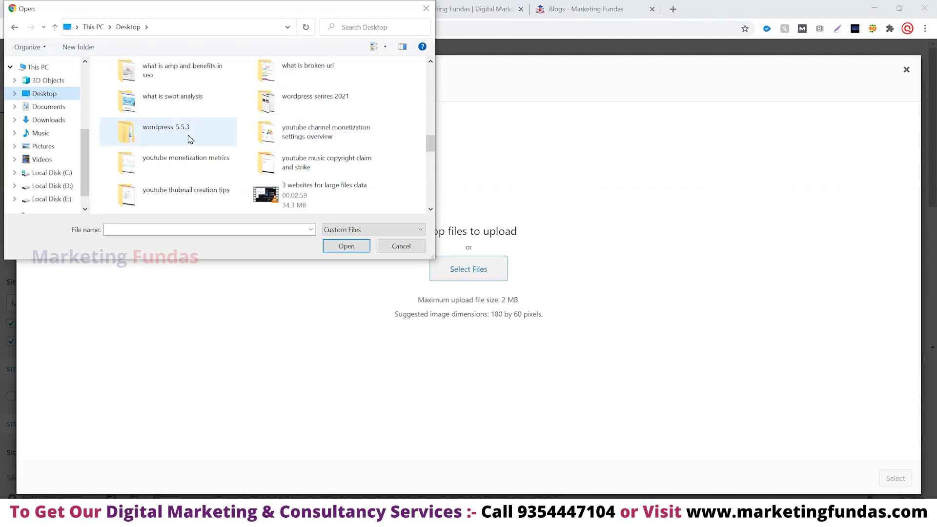
{"action": "double_click", "coordinate": [165, 133]}
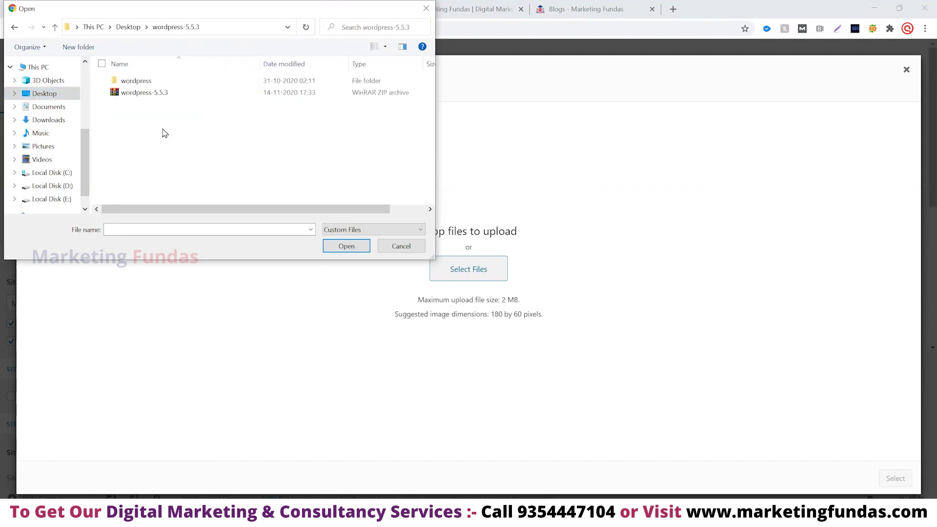
{"action": "double_click", "coordinate": [146, 83]}
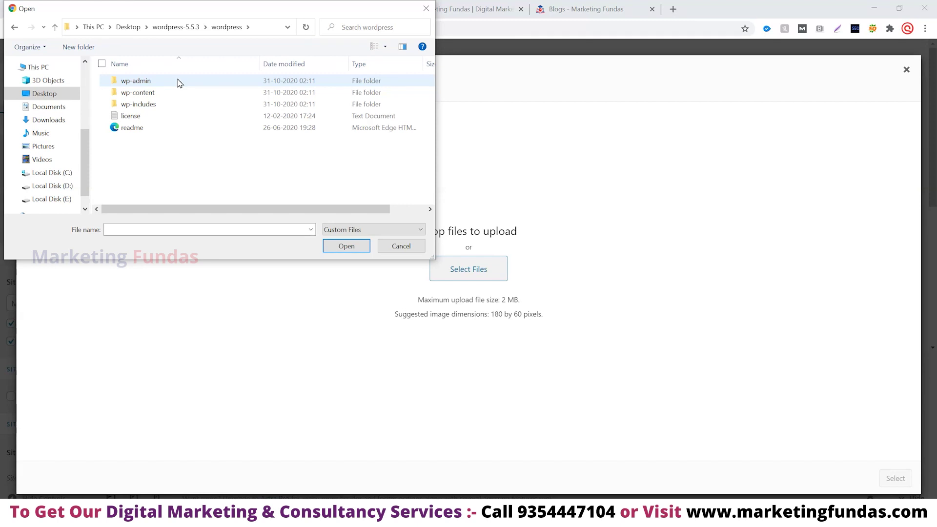
{"action": "left_click", "coordinate": [15, 28]}
{"action": "left_click", "coordinate": [15, 28]}
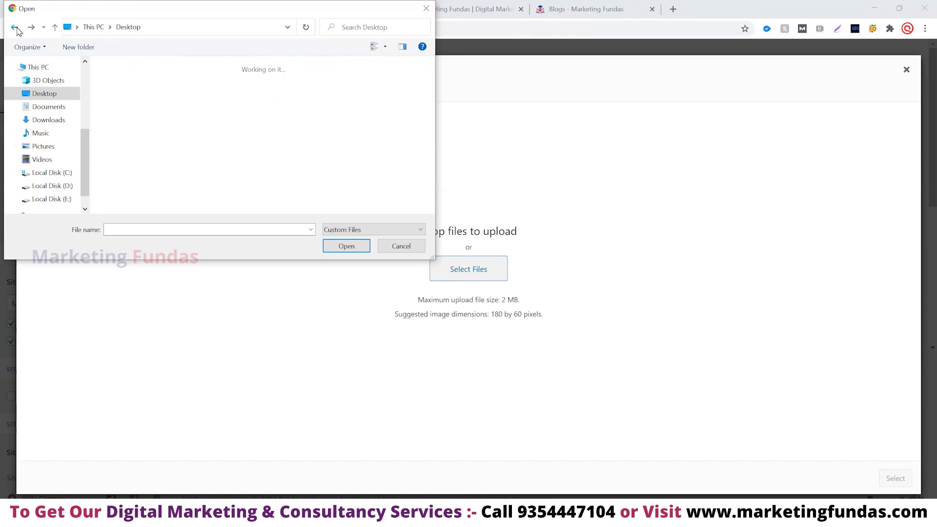
Upload the image "logo" from the Desktop's img folder to the media library
{"action": "scroll", "coordinate": [346, 178], "scroll_direction": "up", "scroll_amount": 3}
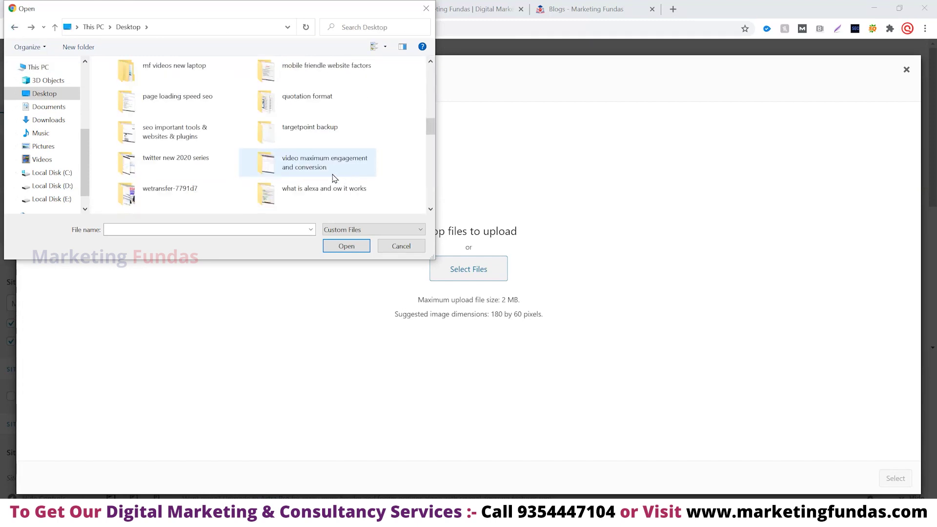
{"action": "scroll", "coordinate": [320, 176], "scroll_direction": "up", "scroll_amount": 3}
{"action": "scroll", "coordinate": [320, 176], "scroll_direction": "up", "scroll_amount": 3}
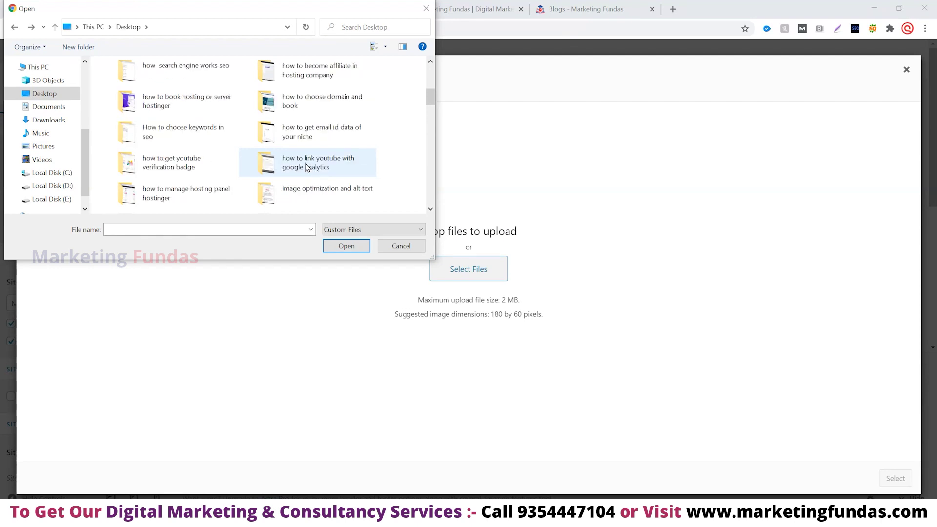
{"action": "scroll", "coordinate": [293, 151], "scroll_direction": "up", "scroll_amount": 3}
{"action": "scroll", "coordinate": [227, 155], "scroll_direction": "up", "scroll_amount": 5}
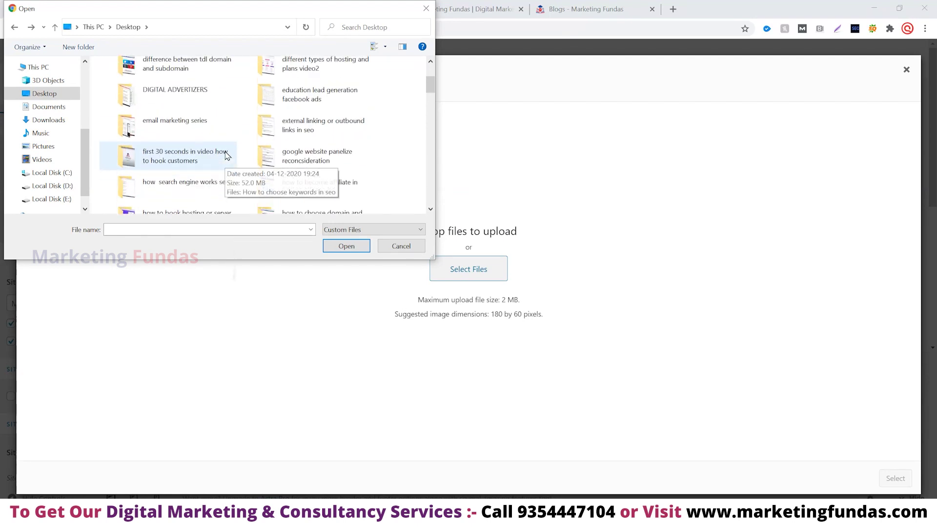
{"action": "scroll", "coordinate": [278, 88], "scroll_direction": "down", "scroll_amount": 10}
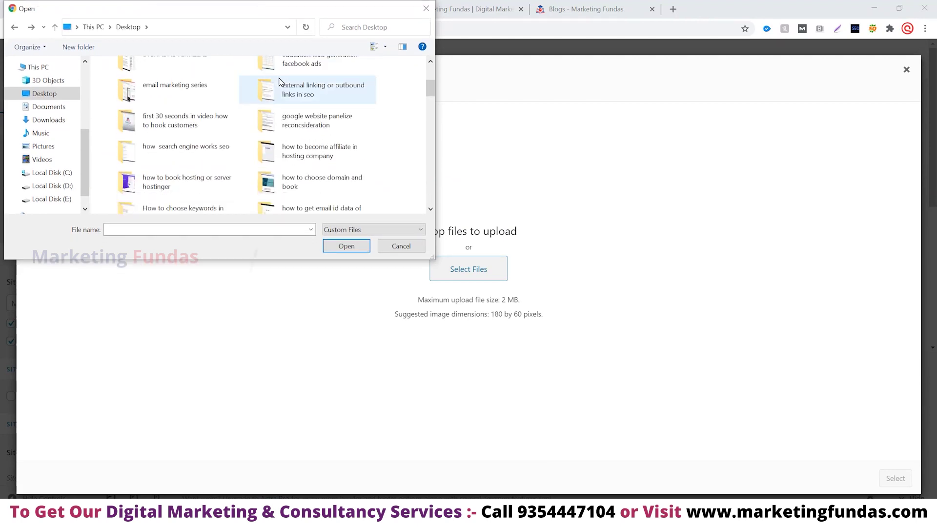
{"action": "left_click", "coordinate": [151, 168]}
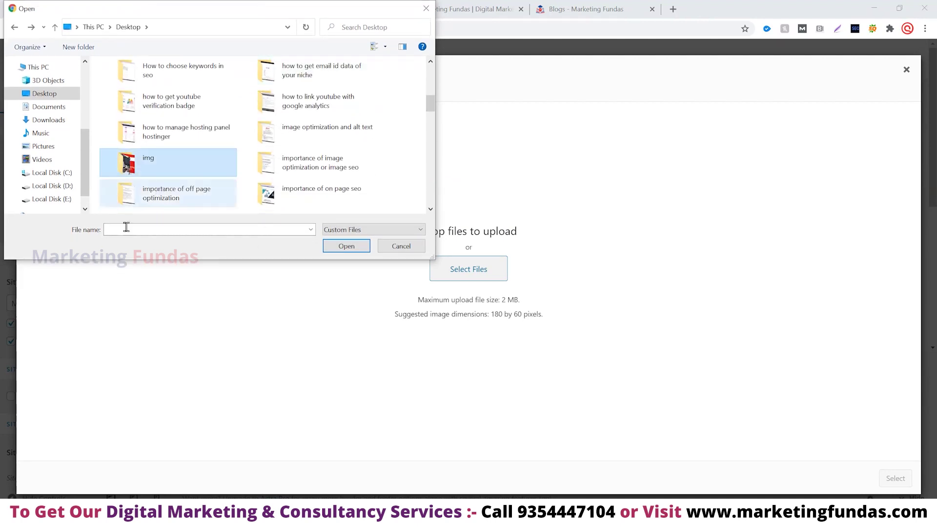
{"action": "double_click", "coordinate": [151, 170]}
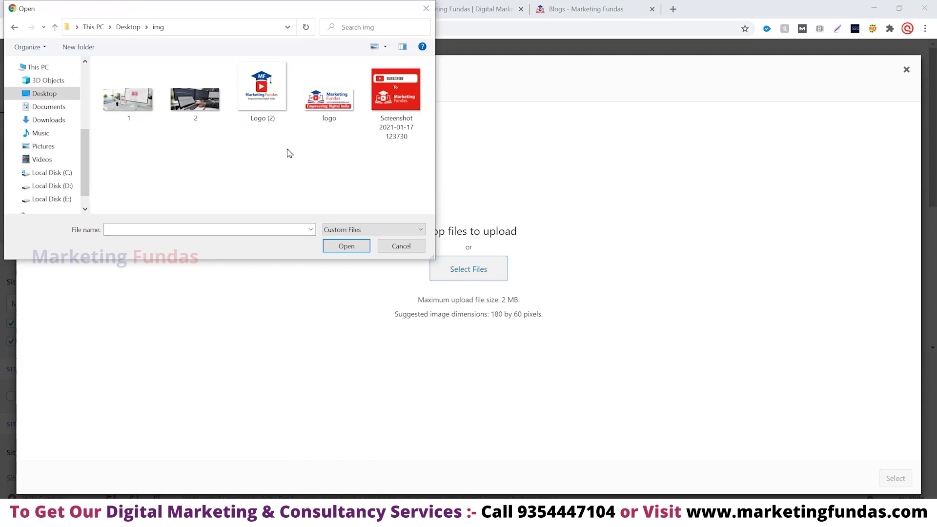
{"action": "left_click", "coordinate": [336, 105]}
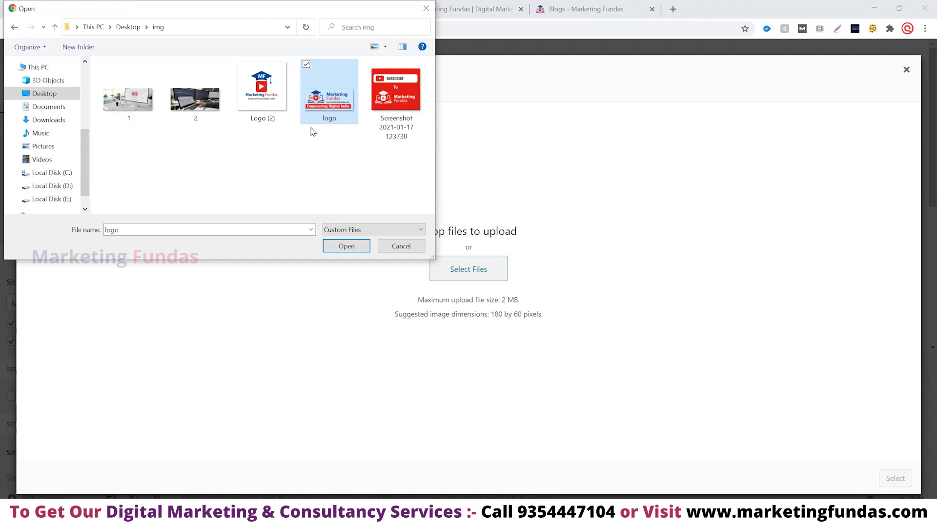
{"action": "left_click", "coordinate": [346, 246]}
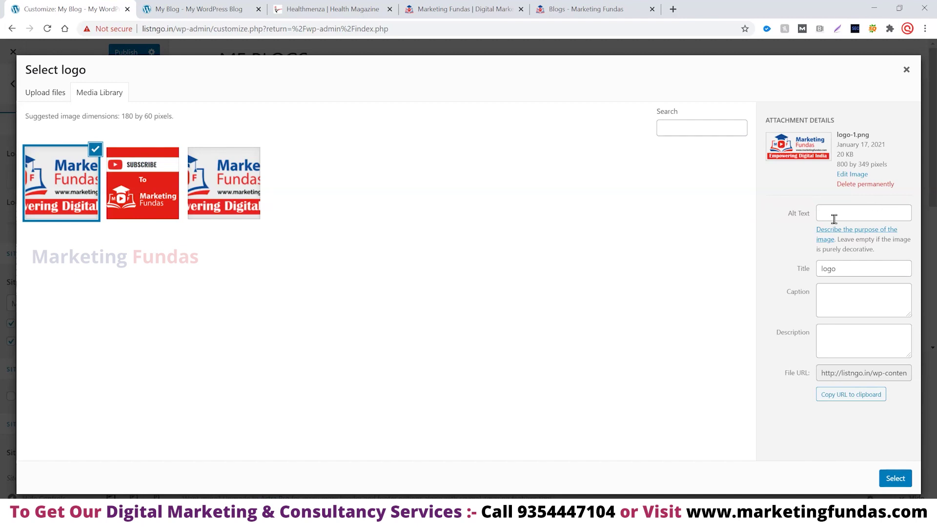
Give the uploaded image the alt text "Marketing Fundas Logo" and apply it as the site logo without cropping
{"action": "left_click", "coordinate": [894, 214]}
{"action": "type", "text": "Marketing Fundas Logo"}
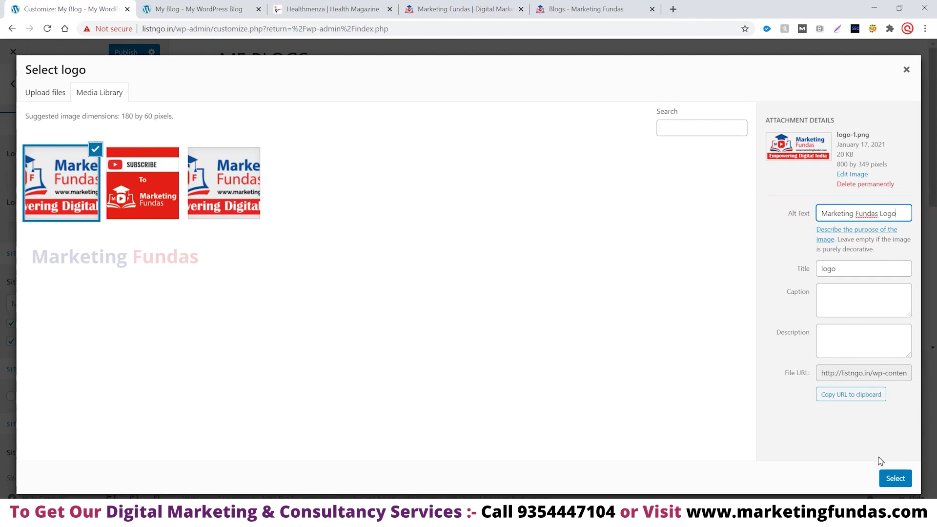
{"action": "left_click", "coordinate": [900, 483]}
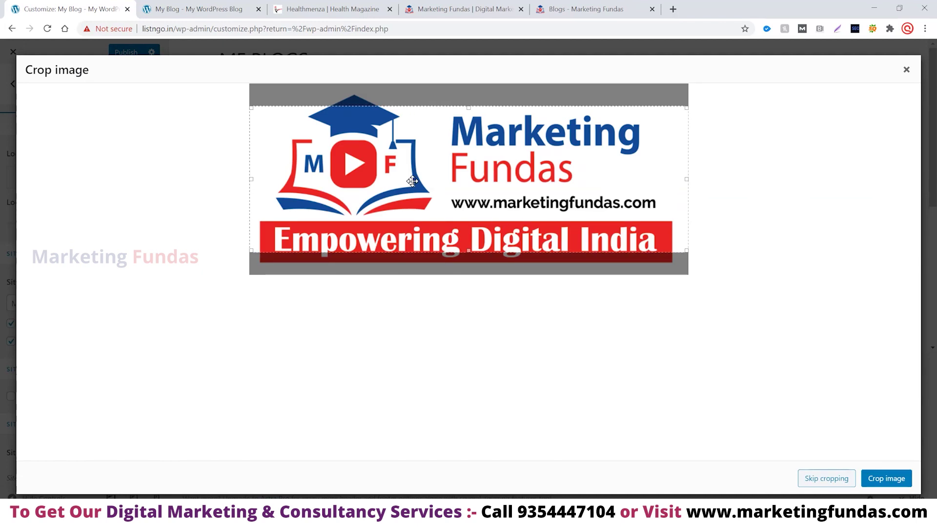
{"action": "left_click_drag", "start_coordinate": [469, 110], "coordinate": [472, 95]}
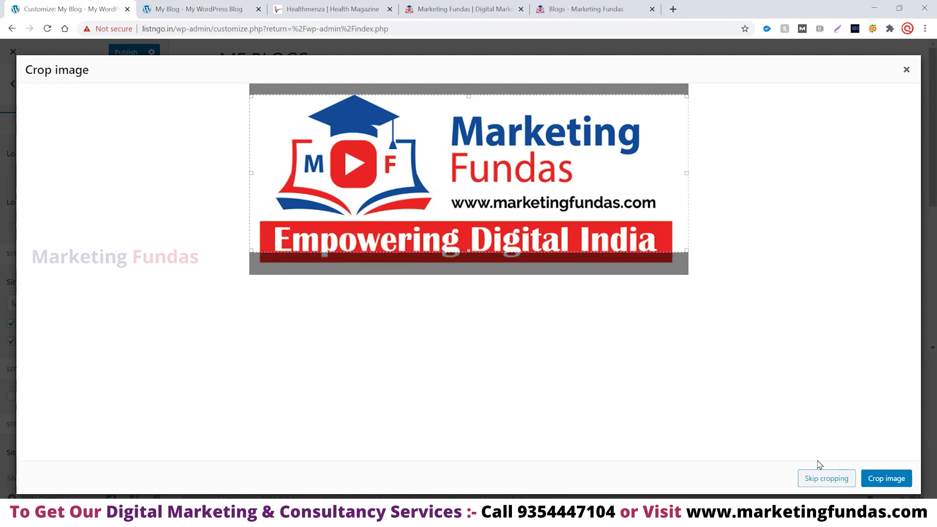
{"action": "left_click", "coordinate": [826, 480]}
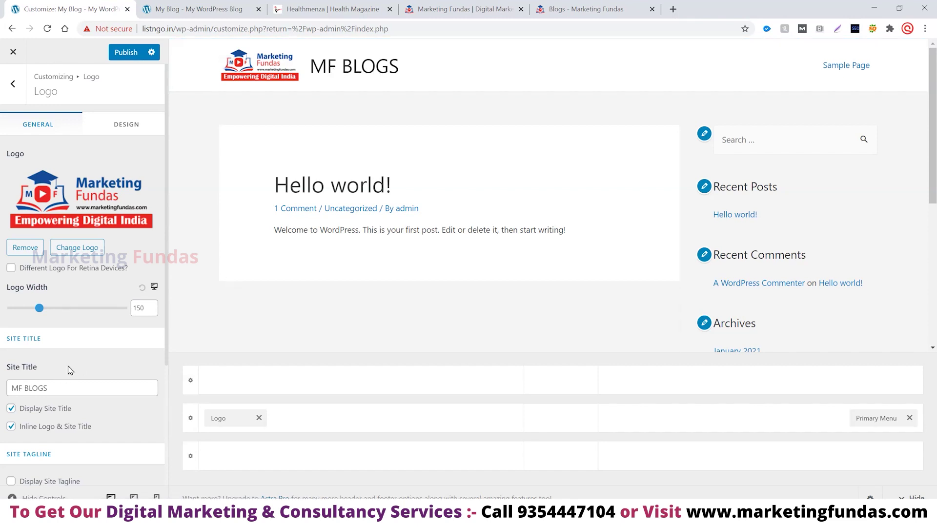
Turn off the display of the site title beside the logo in the header
{"action": "scroll", "coordinate": [84, 357], "scroll_direction": "down", "scroll_amount": 1}
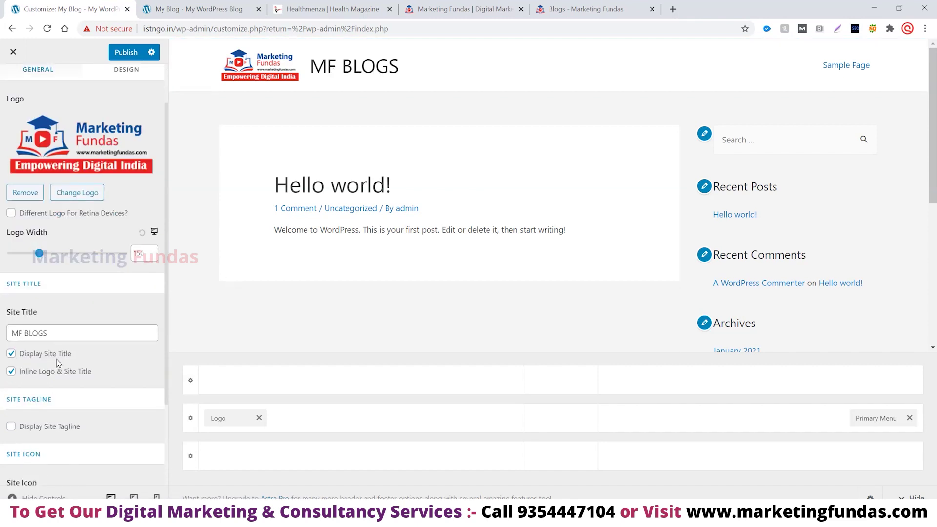
{"action": "left_click", "coordinate": [10, 354]}
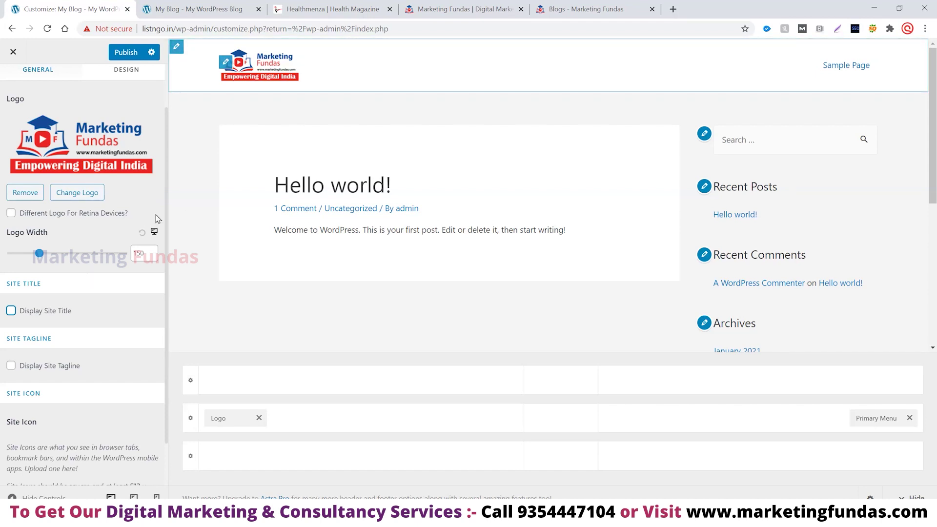
Display the site title and site tagline beside the logo, and set the tagline to "Empowering Digital India"
{"action": "left_click", "coordinate": [11, 311]}
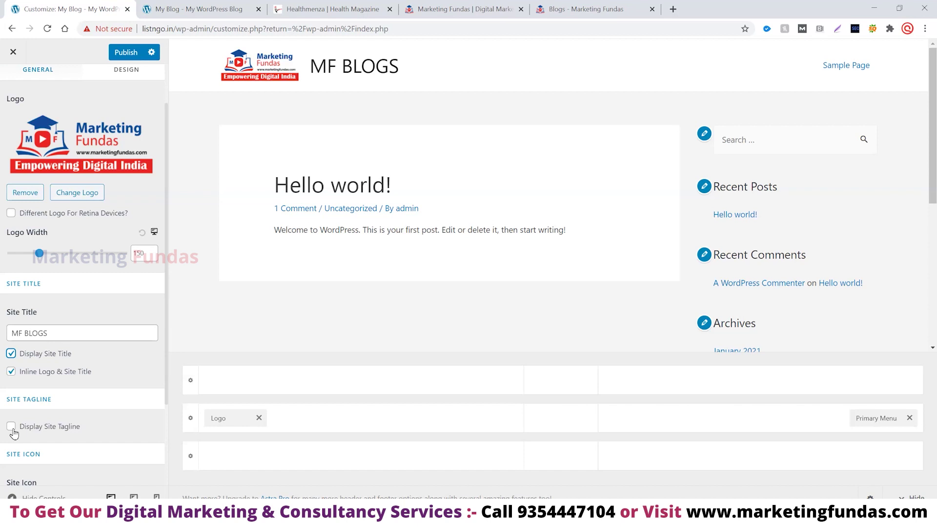
{"action": "left_click", "coordinate": [11, 427]}
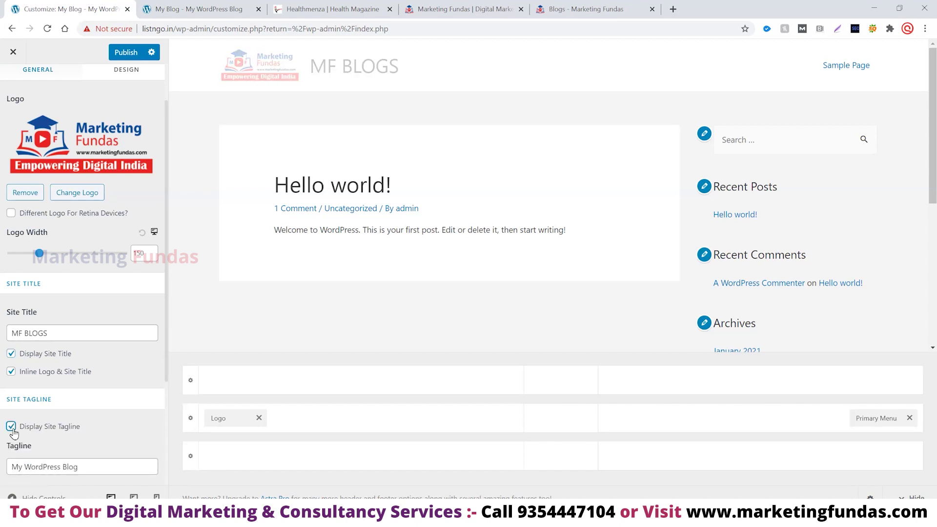
{"action": "scroll", "coordinate": [132, 370], "scroll_direction": "down", "scroll_amount": 1}
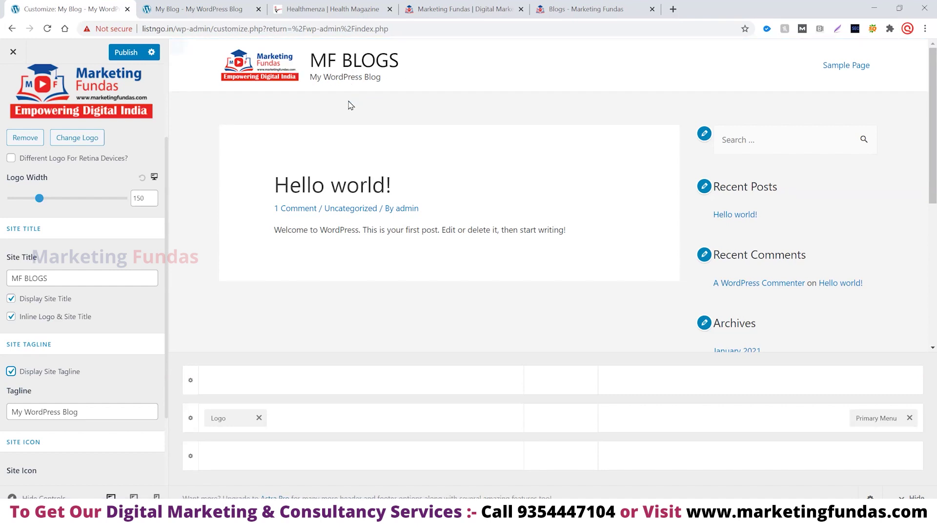
{"action": "triple_click", "coordinate": [94, 414]}
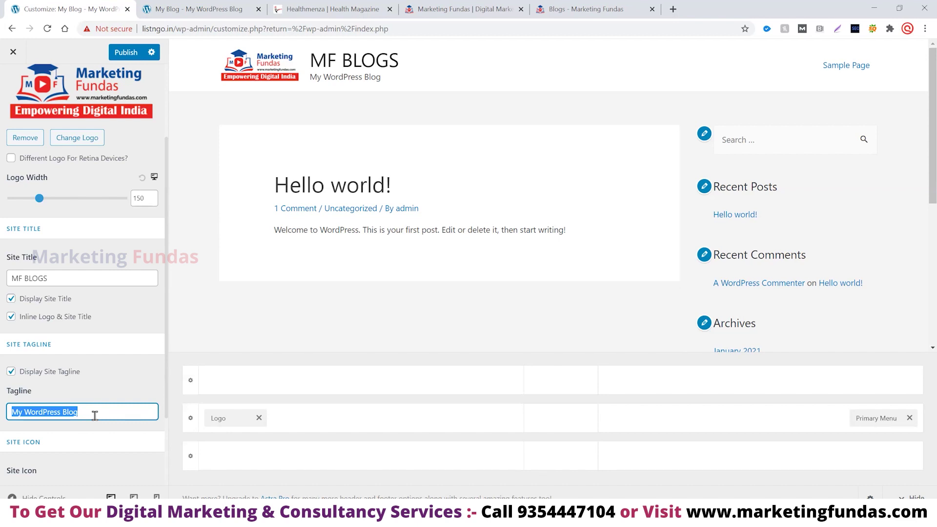
{"action": "type", "text": "Empowering Digital India"}
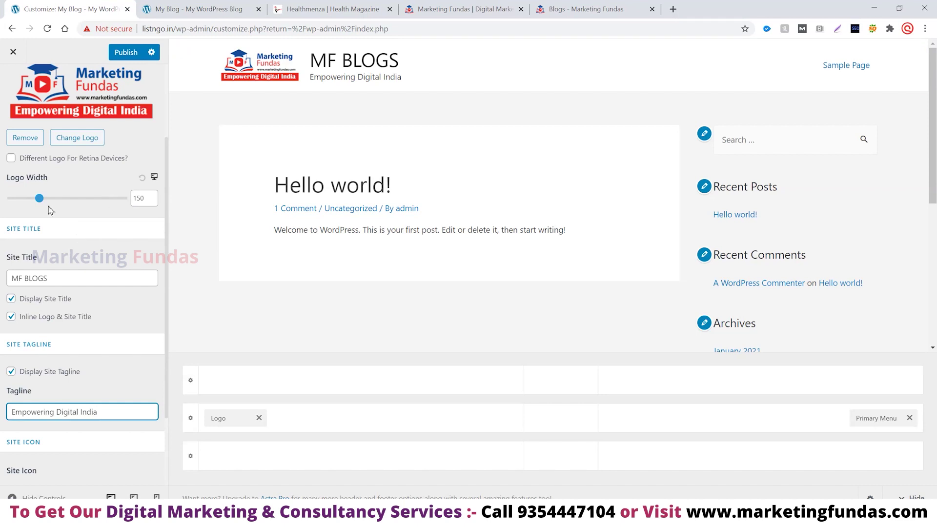
Increase the logo width to 181
{"action": "mouse_move", "coordinate": [39, 198]}
{"action": "left_mouse_down"}
{"action": "mouse_move", "coordinate": [55, 200]}
{"action": "mouse_move", "coordinate": [46, 203]}
{"action": "left_mouse_up"}
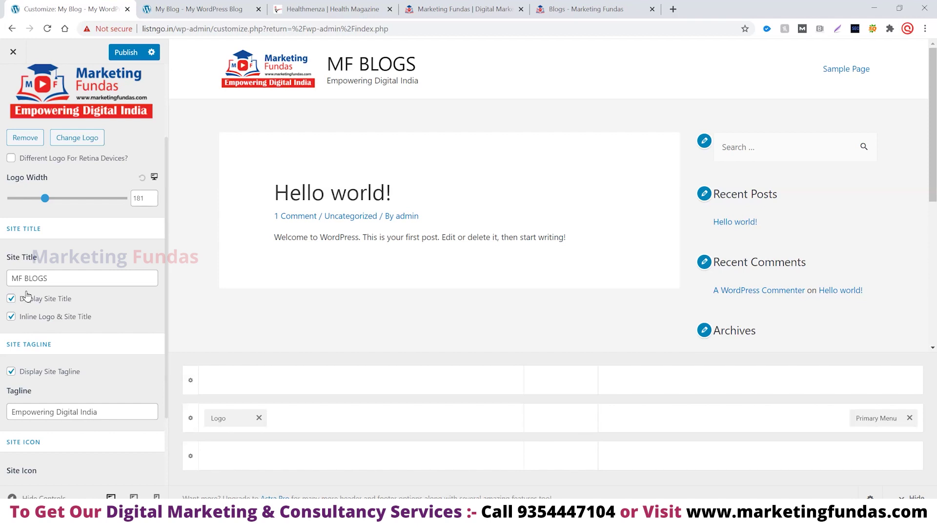
{"action": "scroll", "coordinate": [93, 358], "scroll_direction": "down", "scroll_amount": 1}
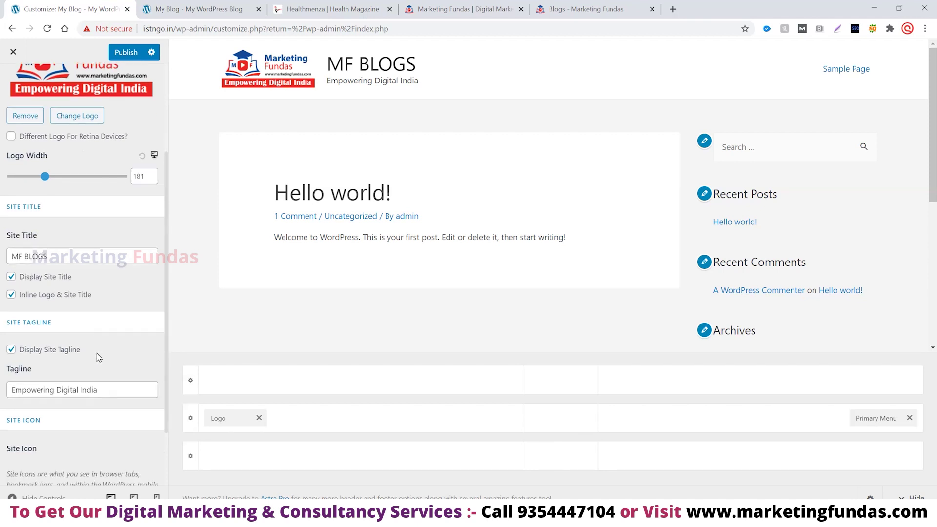
{"action": "scroll", "coordinate": [102, 352], "scroll_direction": "up", "scroll_amount": 1}
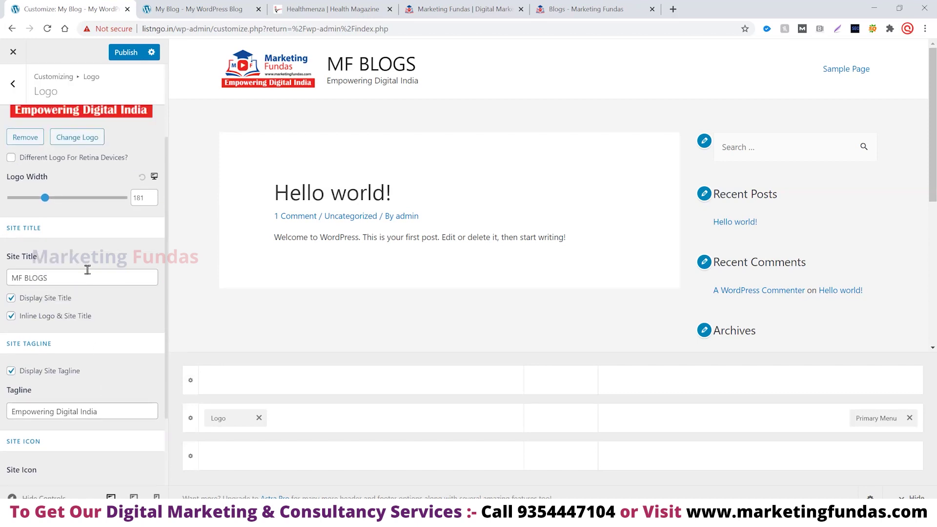
Turn off the display of both the site title and the site tagline in the header
{"action": "scroll", "coordinate": [86, 272], "scroll_direction": "up", "scroll_amount": 1}
{"action": "scroll", "coordinate": [86, 272], "scroll_direction": "down", "scroll_amount": 1}
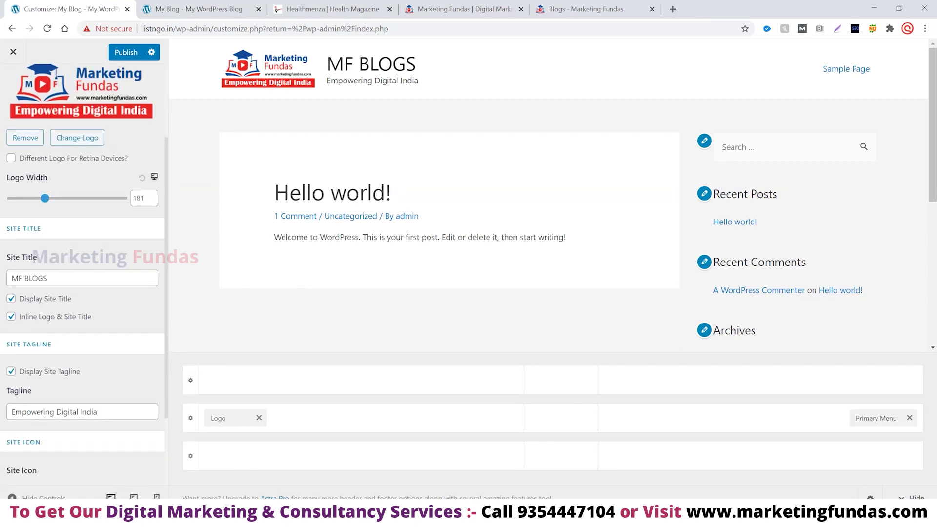
{"action": "left_click", "coordinate": [11, 299]}
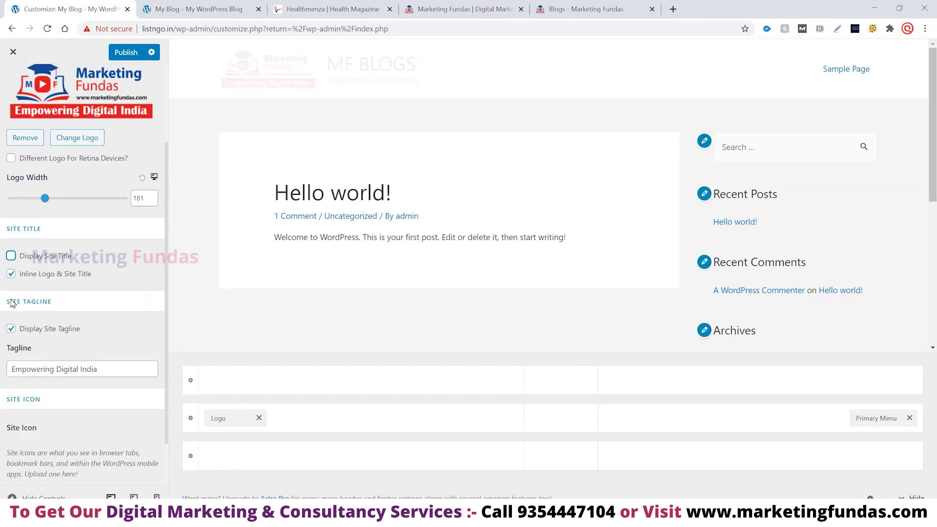
{"action": "left_click", "coordinate": [9, 331]}
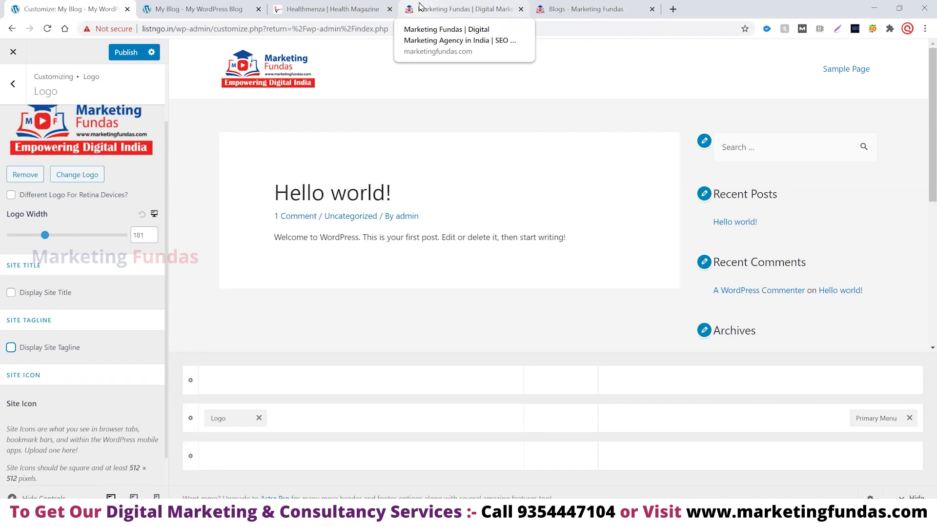
Upload the square Marketing Fundas image "Logo (2)" for the site icon and select it in the media library
{"action": "scroll", "coordinate": [98, 342], "scroll_direction": "down", "scroll_amount": 1}
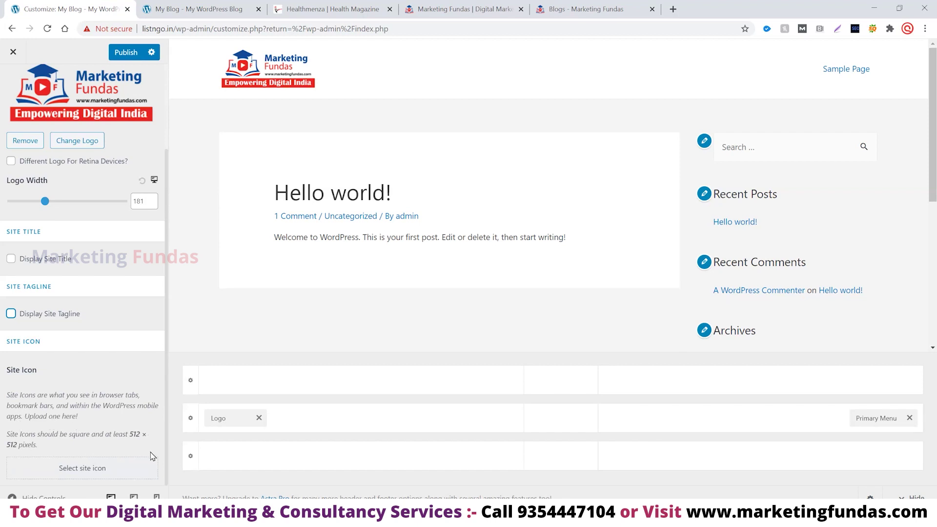
{"action": "left_click", "coordinate": [97, 470]}
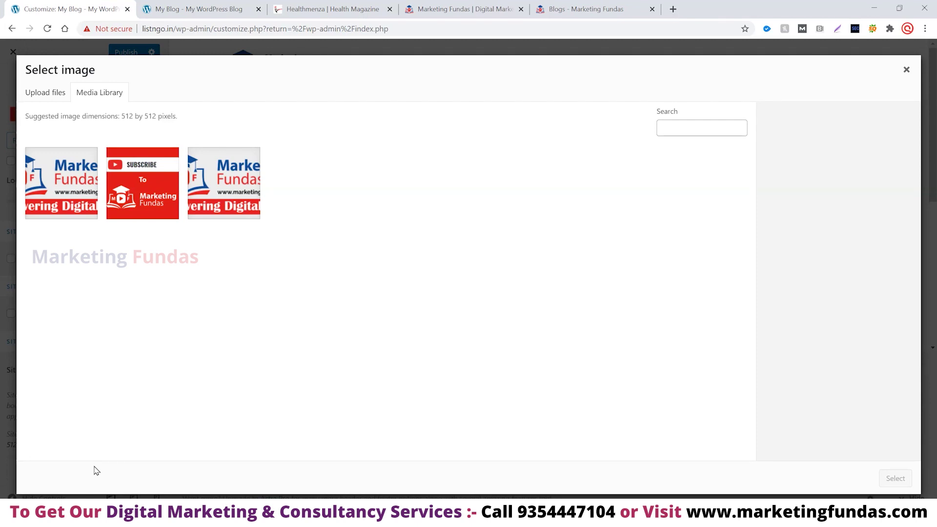
{"action": "left_click", "coordinate": [54, 94]}
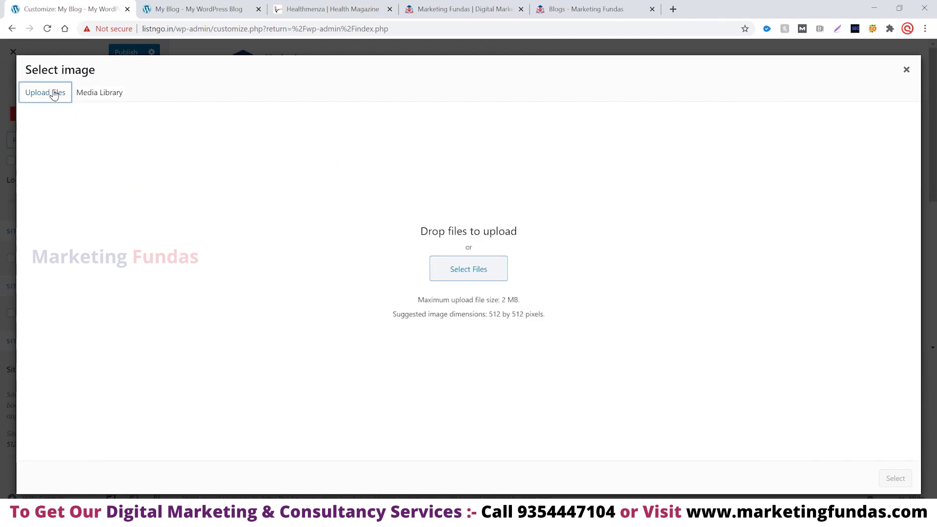
{"action": "left_click", "coordinate": [92, 95]}
{"action": "left_click", "coordinate": [76, 167]}
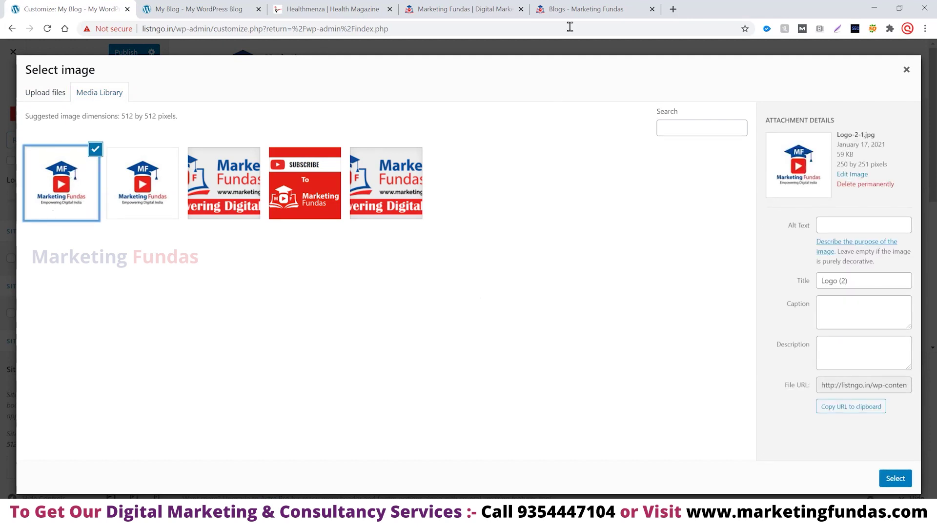
Look at the Marketing Fundas website as a site icon example and return to the site icon image selection
{"action": "left_click", "coordinate": [434, 8]}
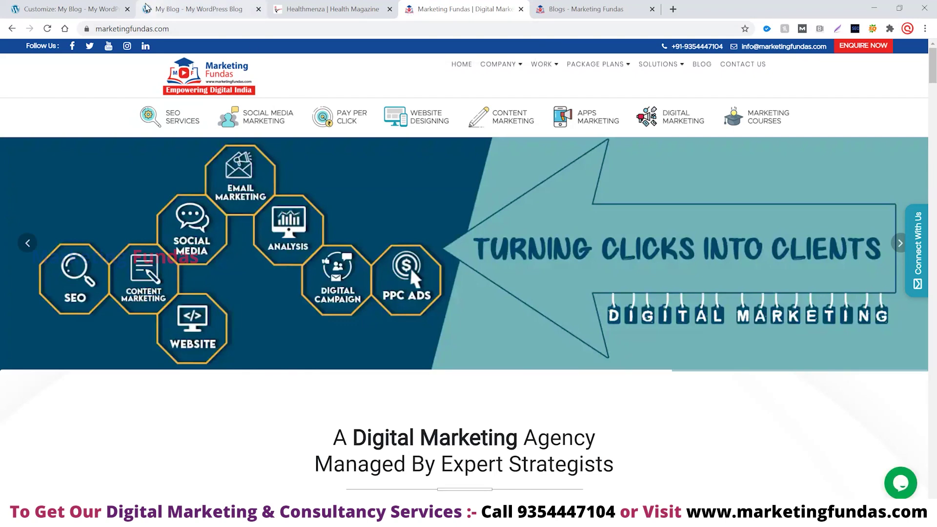
{"action": "left_click", "coordinate": [152, 6]}
{"action": "left_click", "coordinate": [91, 9]}
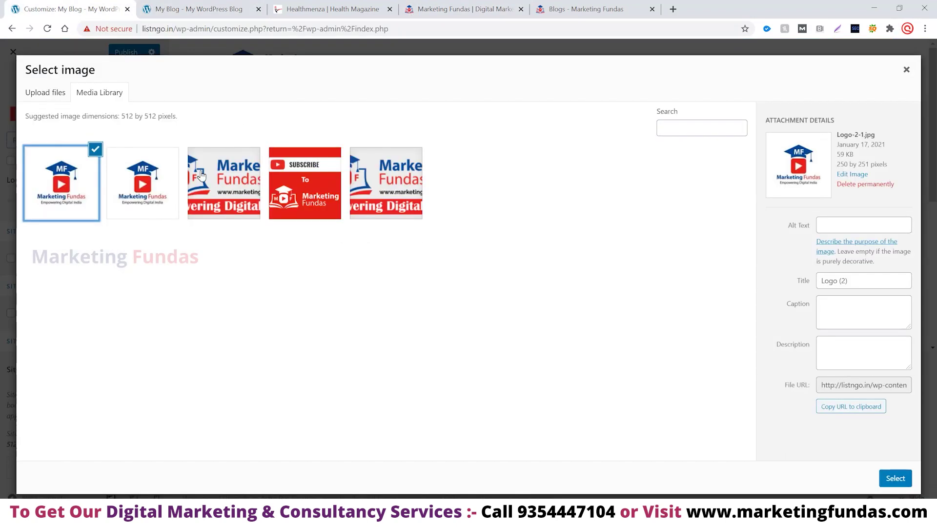
Give the selected image the alt text "MF site icon" and apply it as the site icon without cropping
{"action": "left_click", "coordinate": [845, 224]}
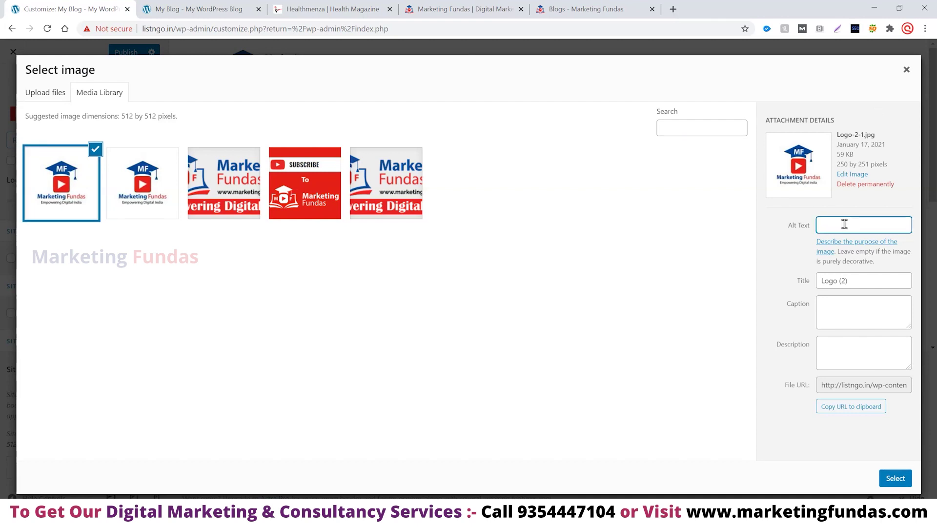
{"action": "type", "text": "MF site icon"}
{"action": "left_click", "coordinate": [903, 483]}
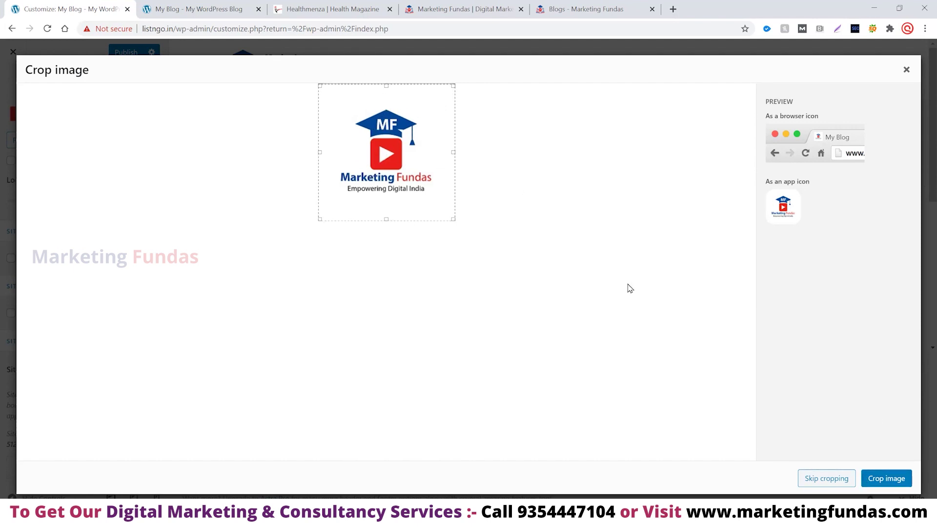
{"action": "left_click", "coordinate": [831, 483]}
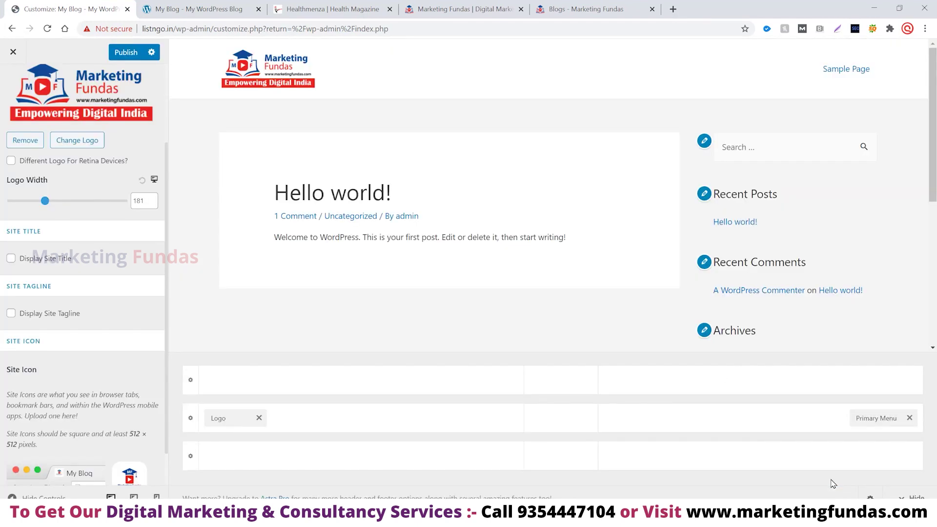
Publish the logo, tagline and site icon changes, and reload the customizer page
{"action": "scroll", "coordinate": [131, 317], "scroll_direction": "down", "scroll_amount": 1}
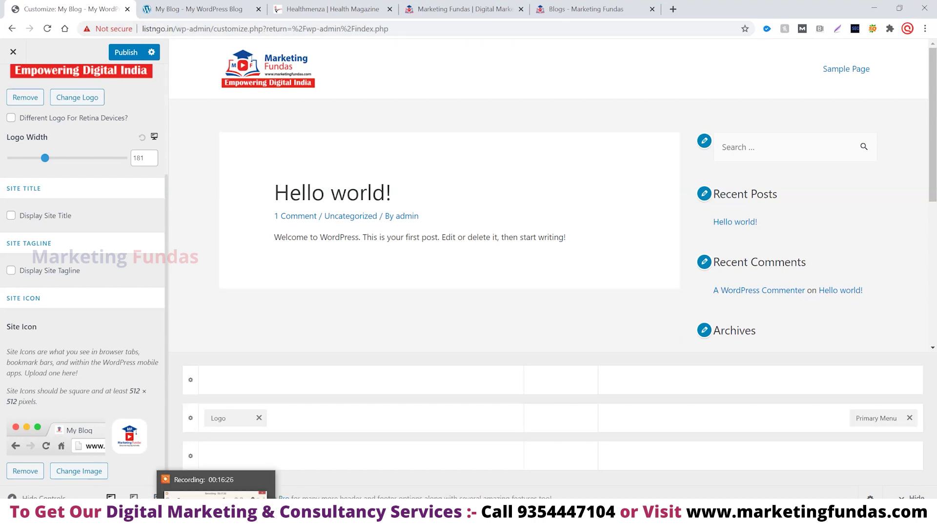
{"action": "left_click", "coordinate": [126, 52]}
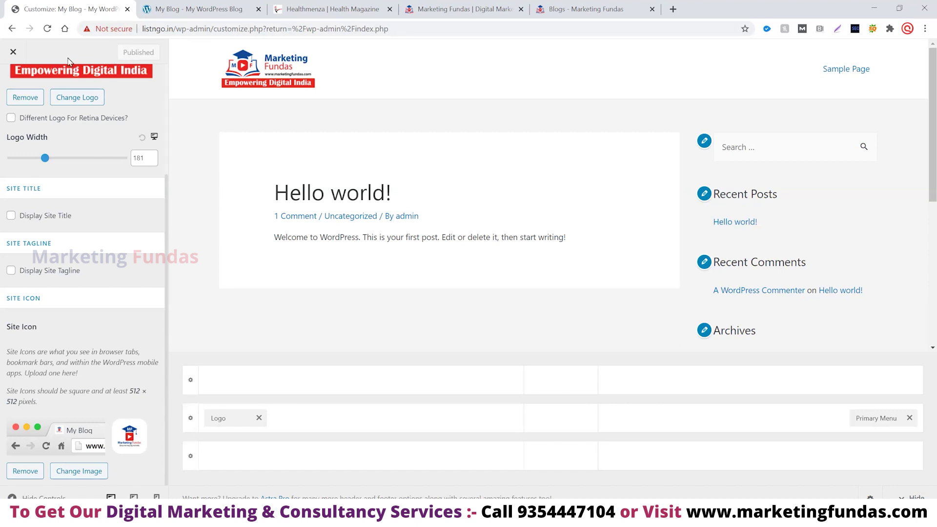
{"action": "left_click", "coordinate": [48, 29]}
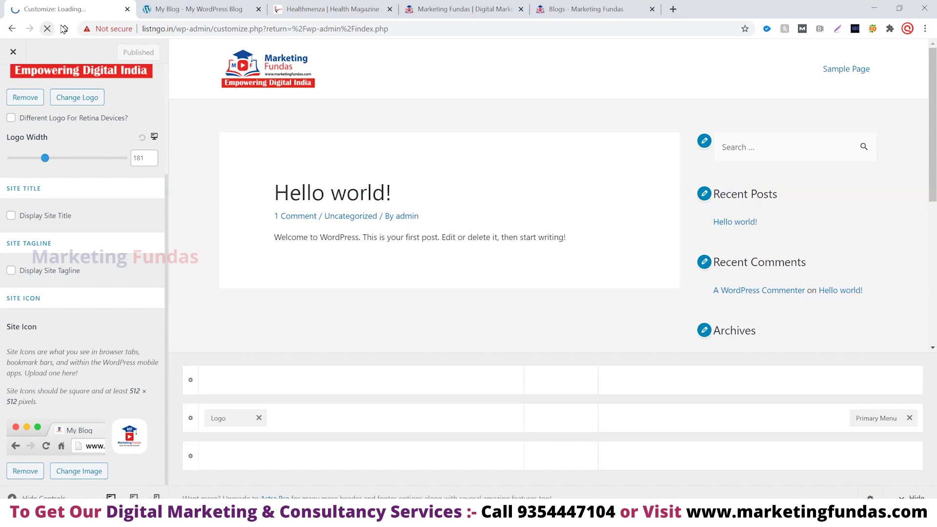
Reload the live blog page to check its header logo and site icon, and return to the customizer
{"action": "left_click", "coordinate": [181, 12]}
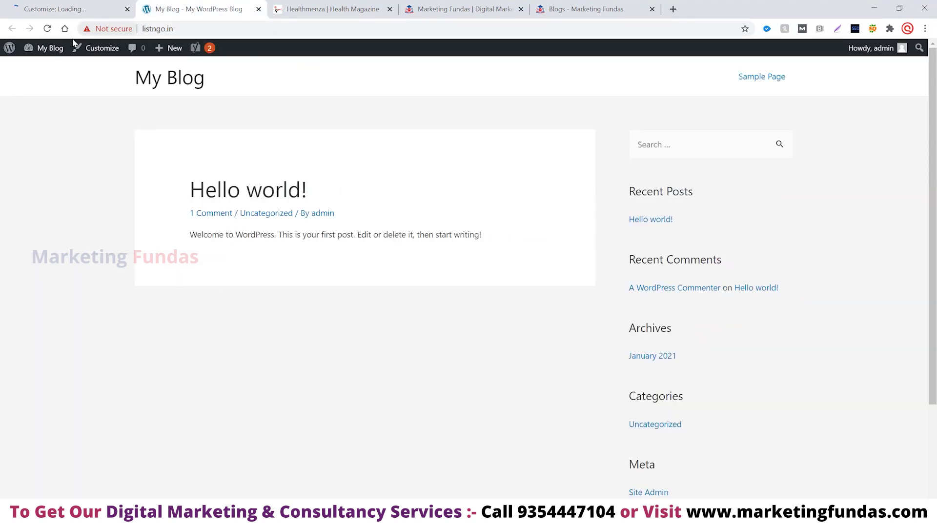
{"action": "left_click", "coordinate": [48, 28]}
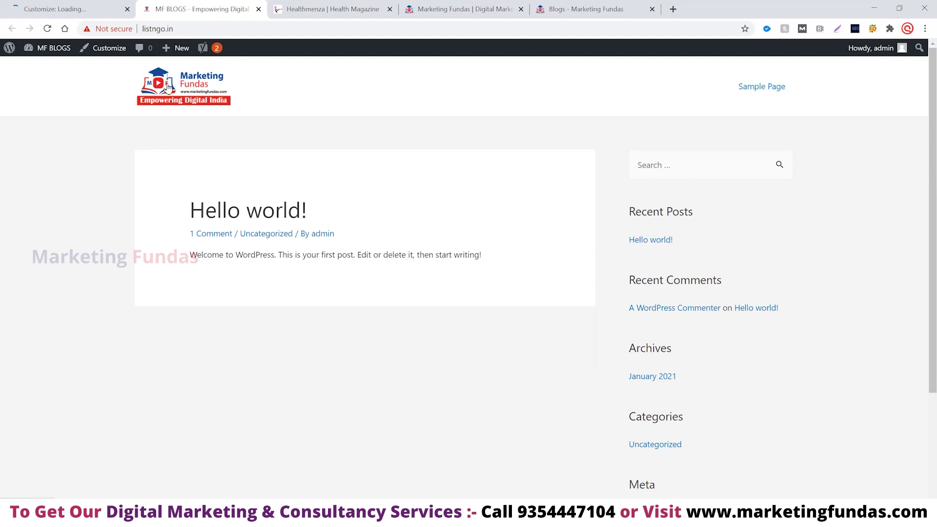
{"action": "key", "text": "ctrl+1"}
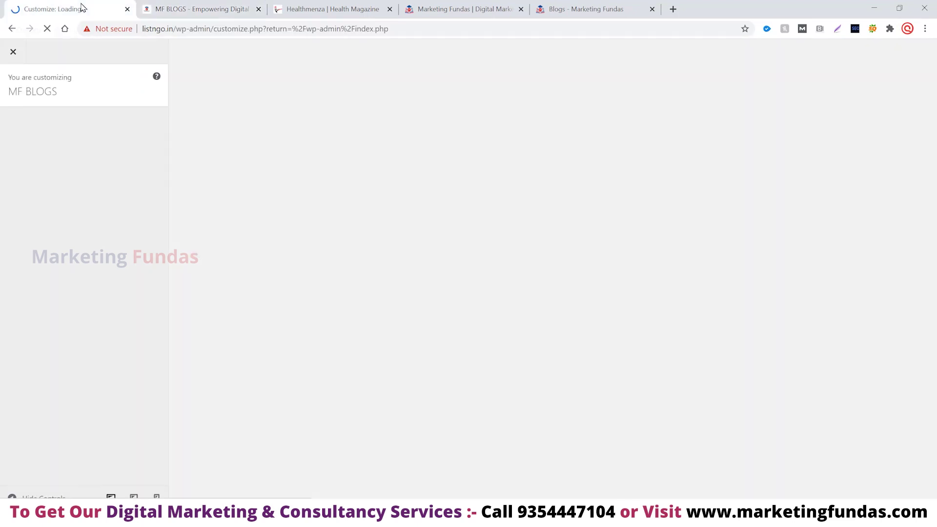